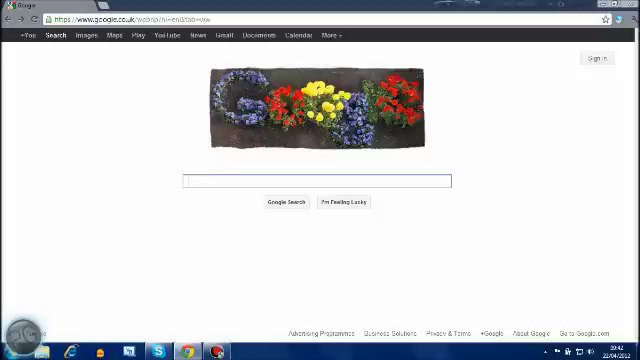
type("aske")
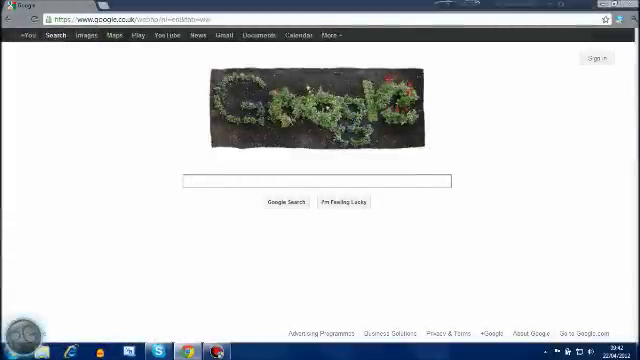
type("ti")
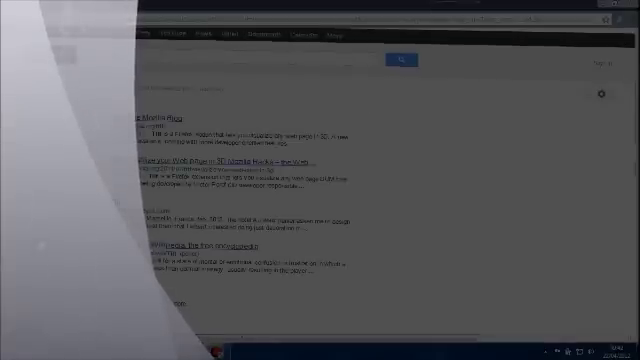
scroll(350, 180, "down", 2)
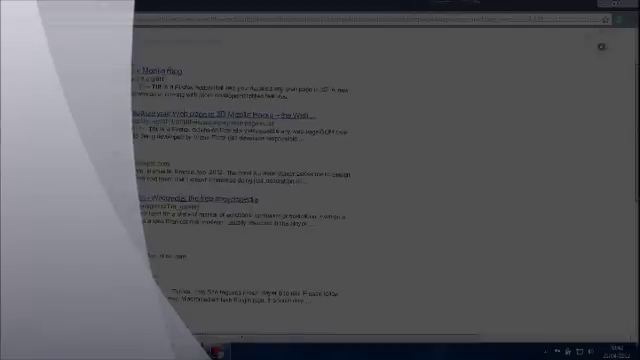
scroll(350, 180, "up", 2)
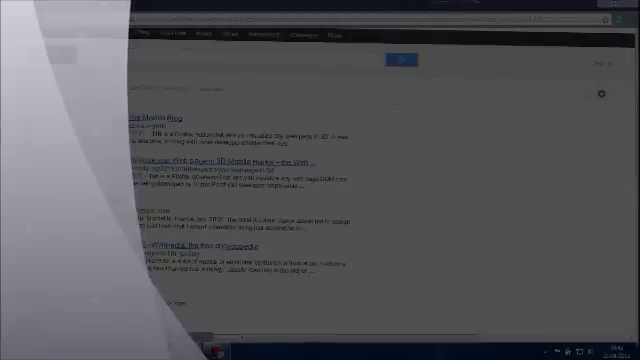
Run a Google search for 'askew' from the search box
left_click(250, 60)
type("ask")
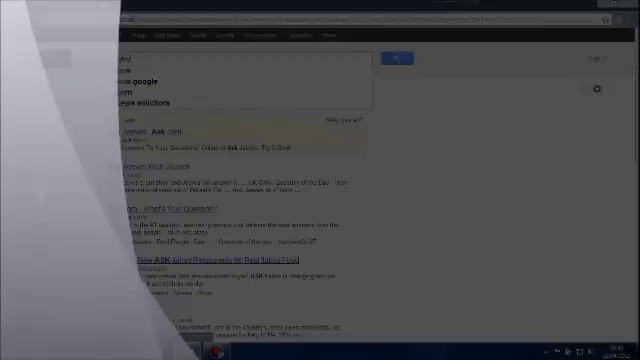
type("ew")
key("Return")
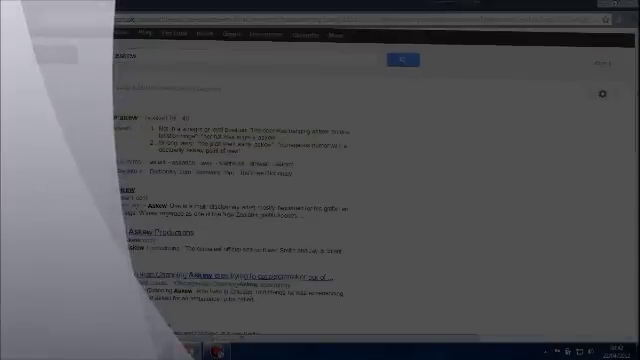